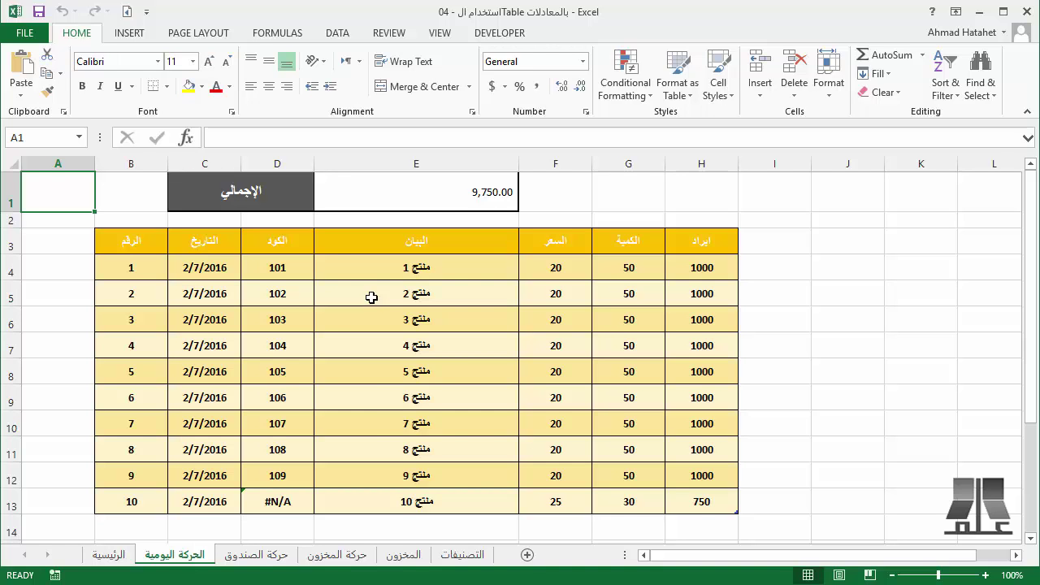
# - Check the sales table's name, Table2, with a trial =Table2[ reference in a spare cell, then cancel it
pyautogui.moveTo(378, 267); pyautogui.dragTo(386, 496)
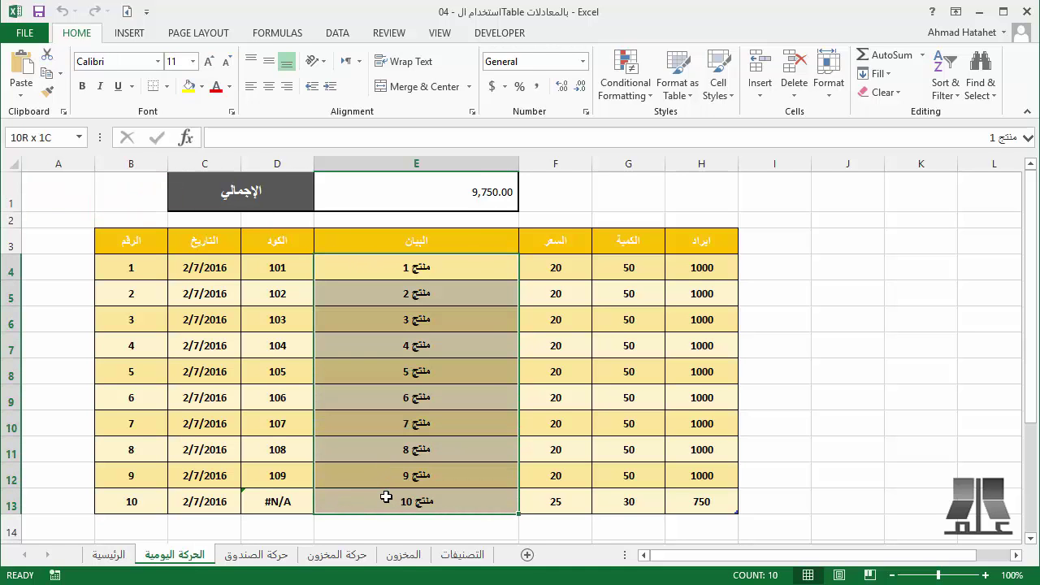
pyautogui.click(479, 326)
pyautogui.click(571, 34)
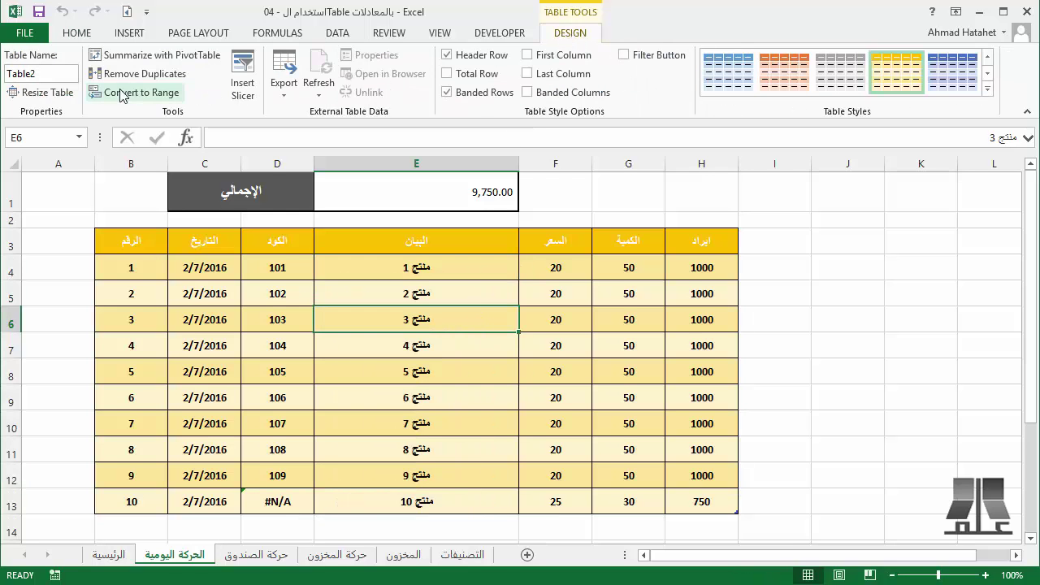
pyautogui.click(835, 242)
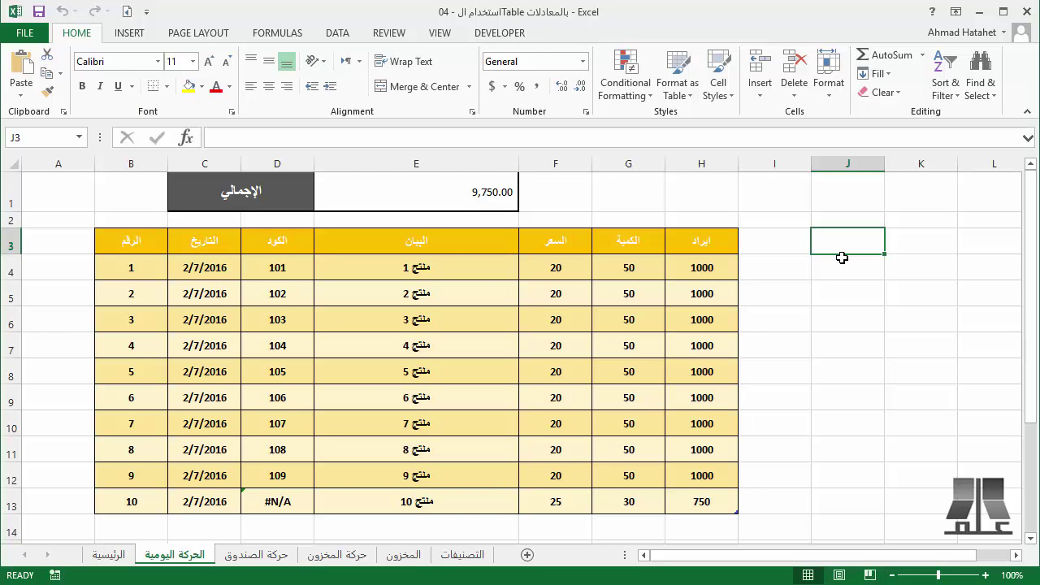
pyautogui.write('=ta')
pyautogui.doubleClick(842, 258)
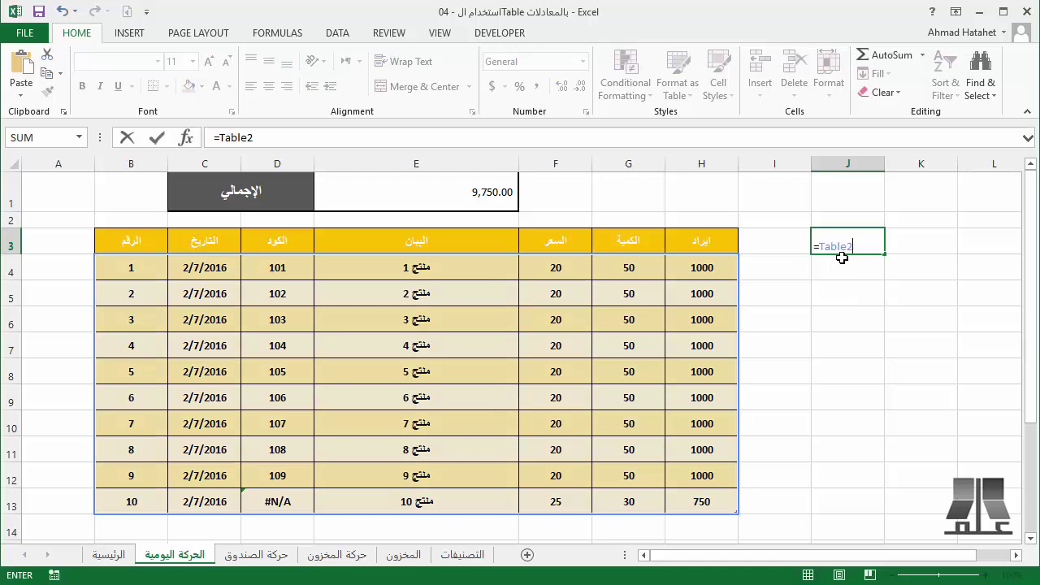
pyautogui.write('[')
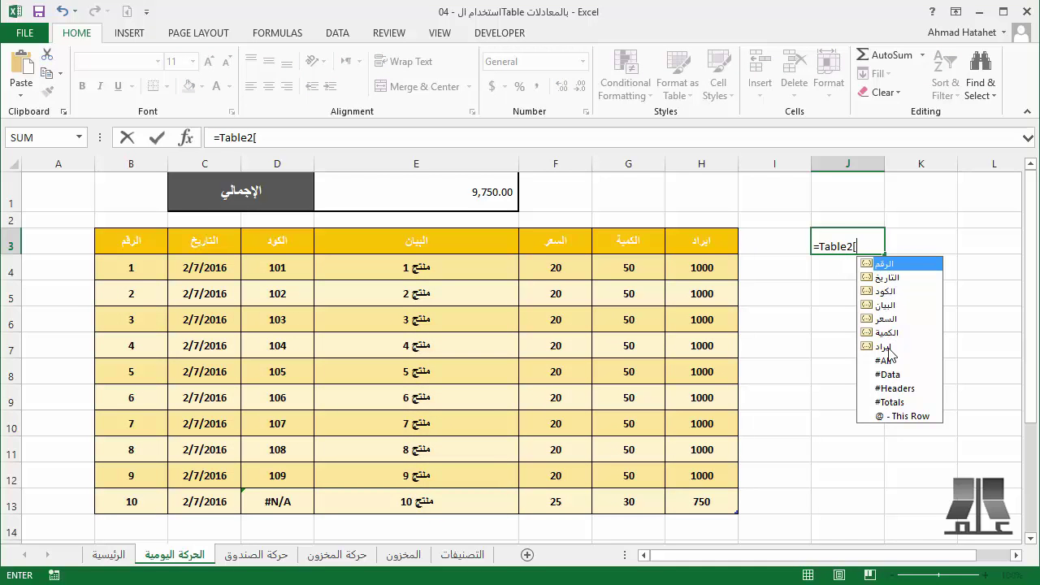
pyautogui.press('Escape')
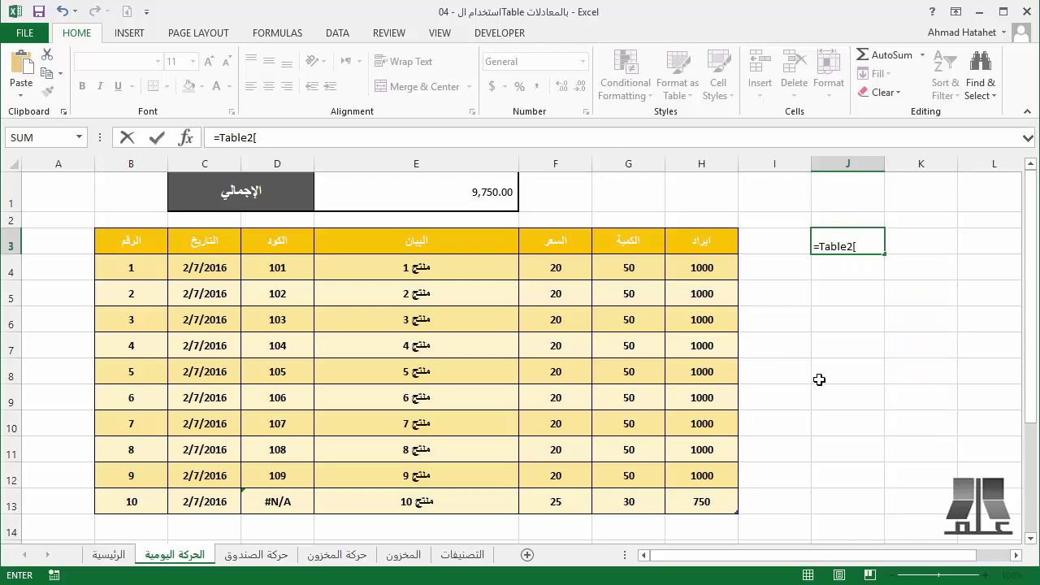
pyautogui.press('Escape')
# - Review the total's SUM formula, then enter 11 in B14 to add a new table row
pyautogui.click(447, 201)
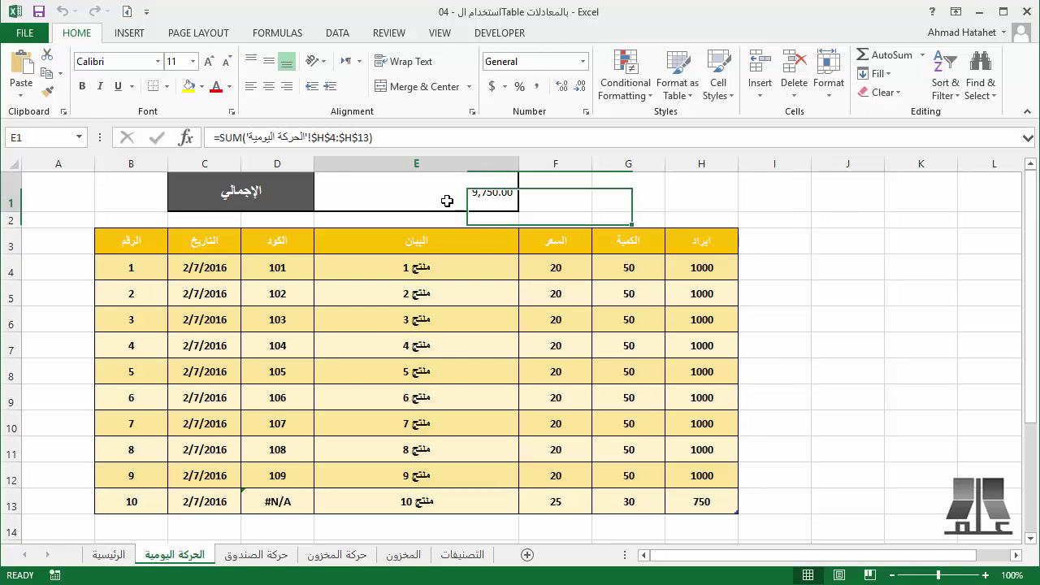
pyautogui.click(270, 139)
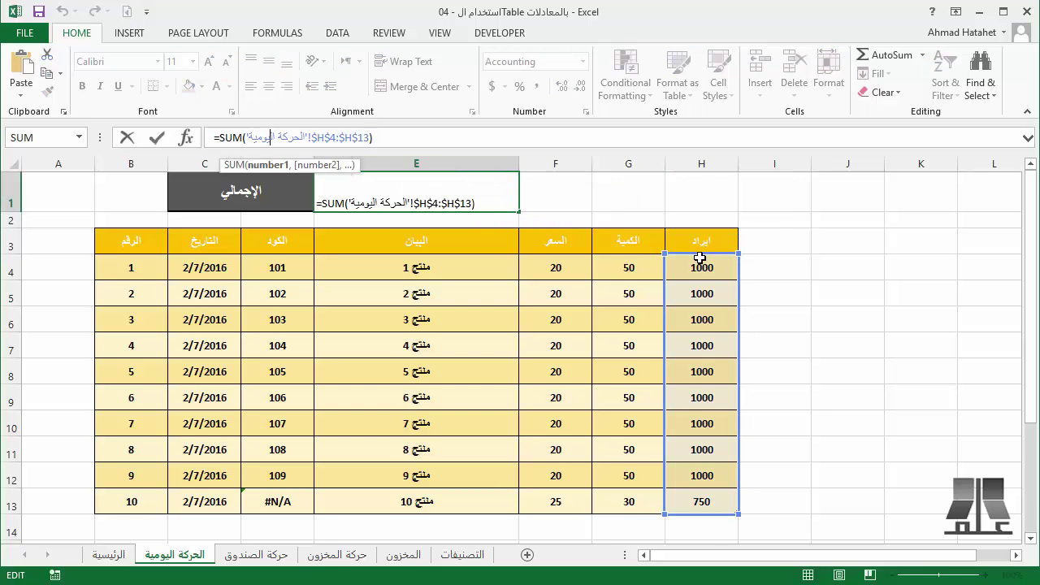
pyautogui.click(130, 527)
pyautogui.write('11')
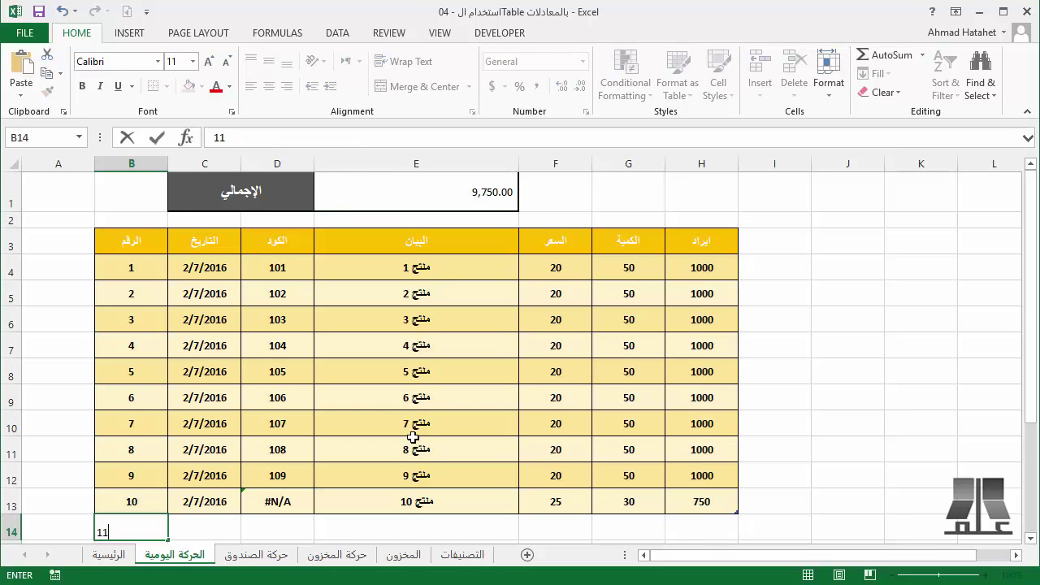
pyautogui.press('Return')
pyautogui.click(406, 487)
pyautogui.press('Right')
pyautogui.press('Right')
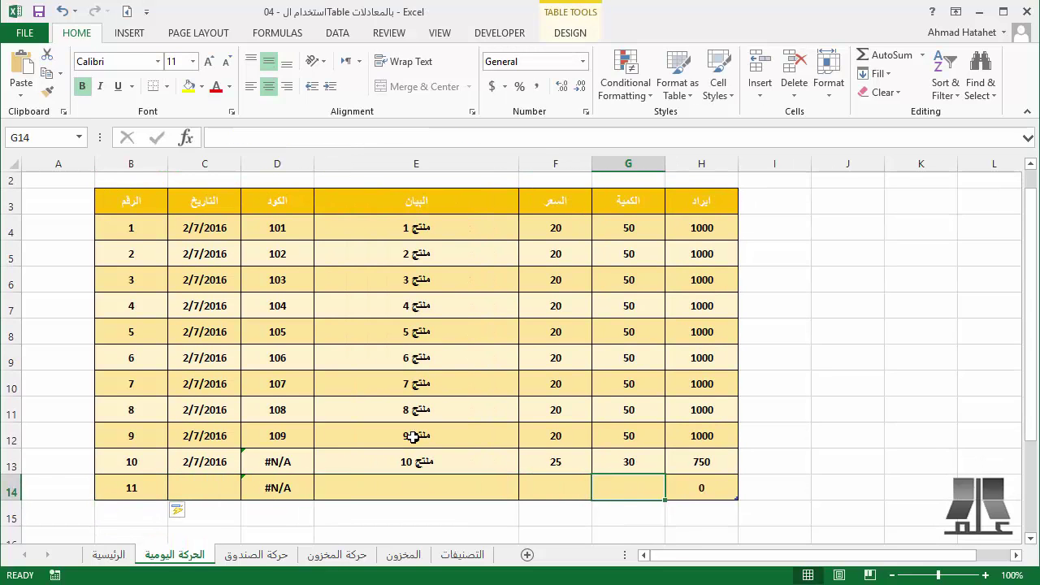
pyautogui.press('Right')
pyautogui.press('Left')
pyautogui.press('Left')
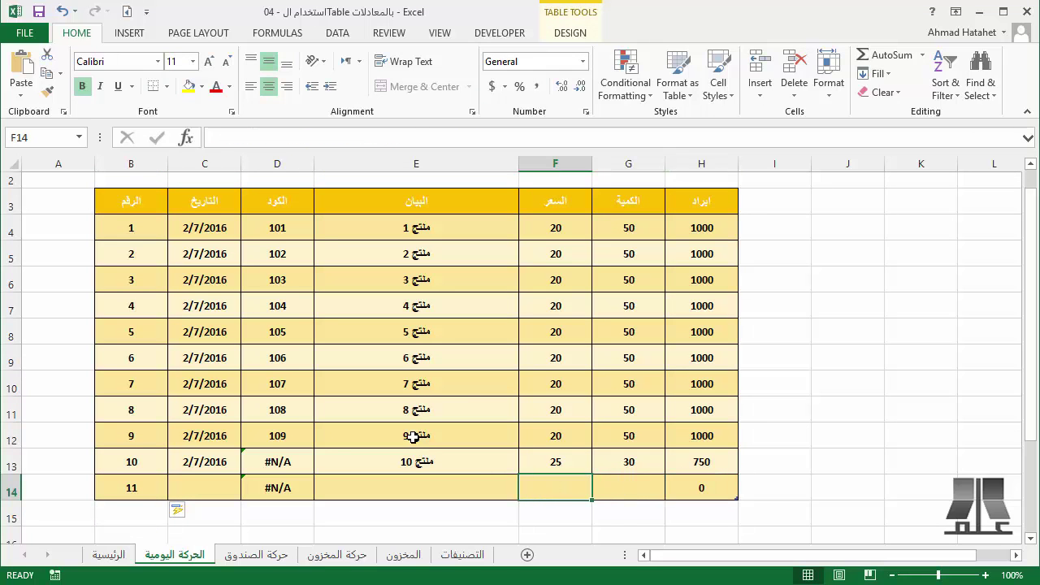
# - Confirm E1's SUM formula now covers $H$4:$H$14, leaving it unchanged
pyautogui.scroll(1, 413, 436)
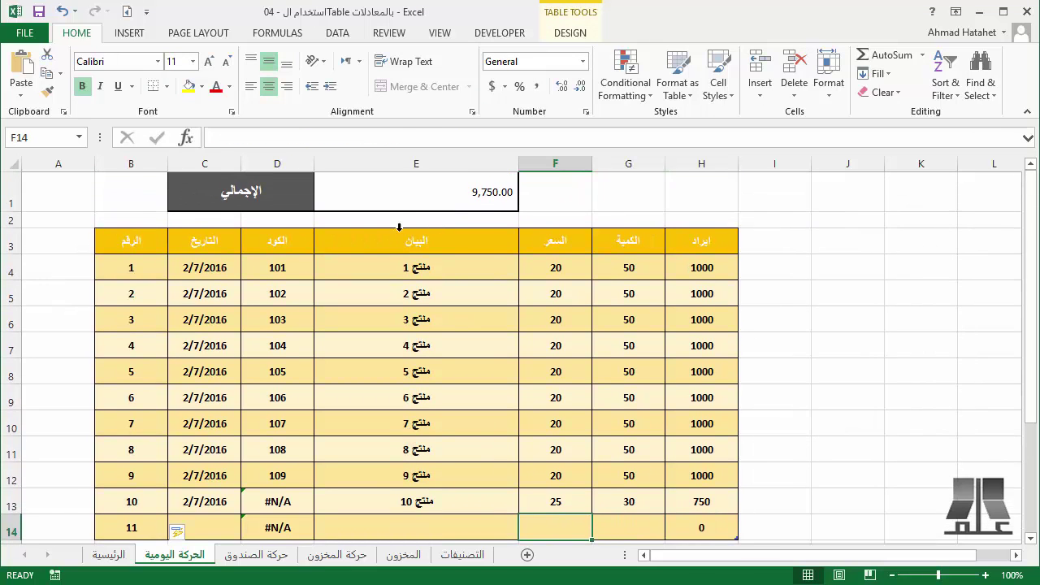
pyautogui.click(400, 203)
pyautogui.click(325, 139)
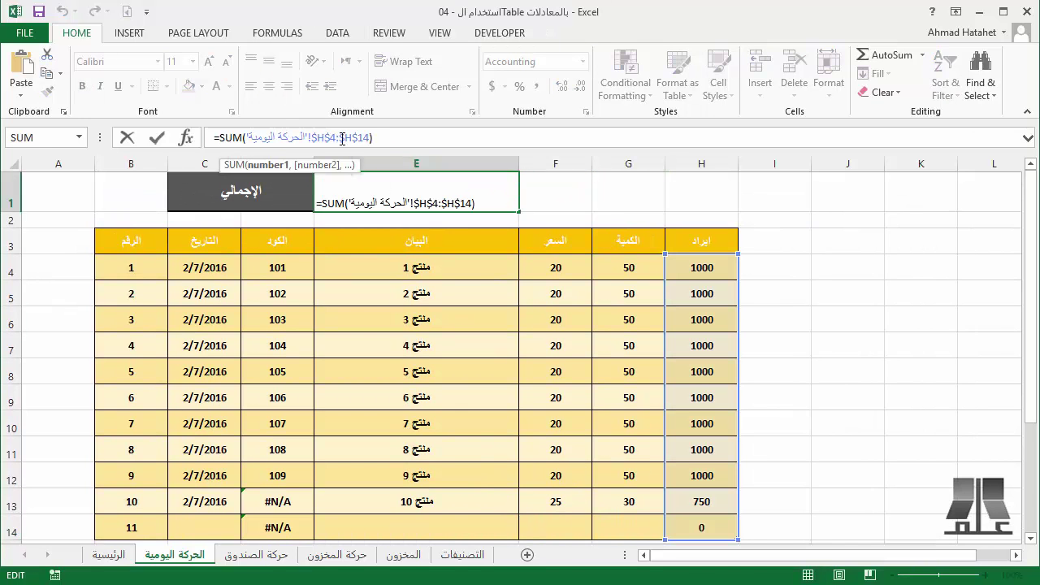
pyautogui.scroll(-1, 626, 284)
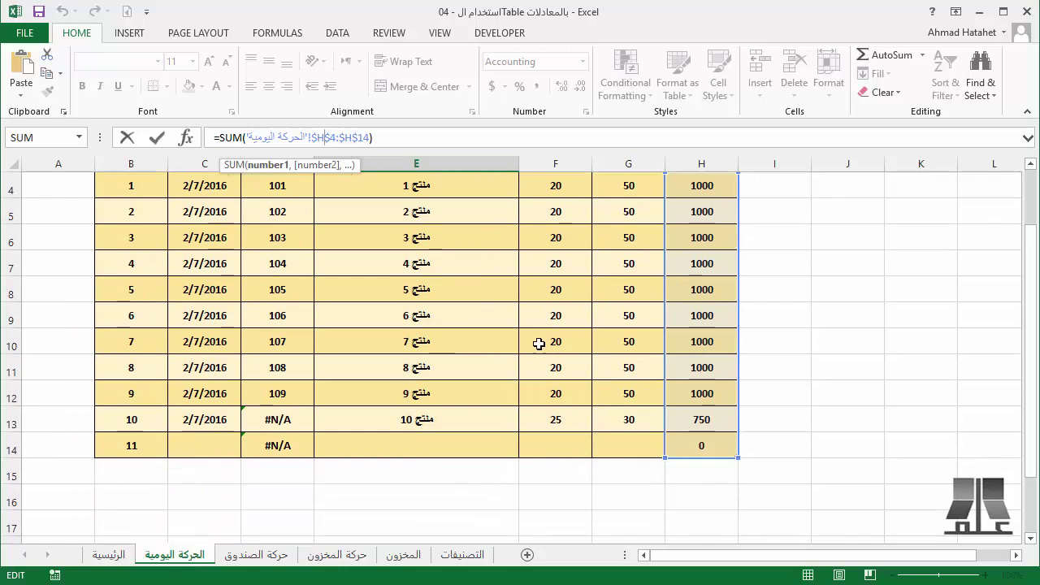
pyautogui.scroll(1, 539, 344)
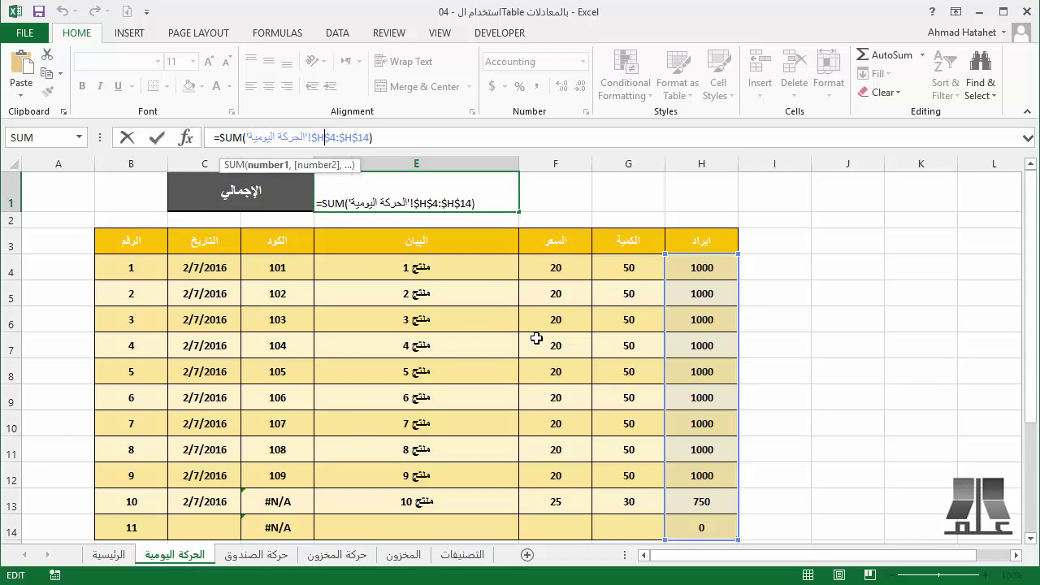
pyautogui.hotkey('ctrl', 'Return')
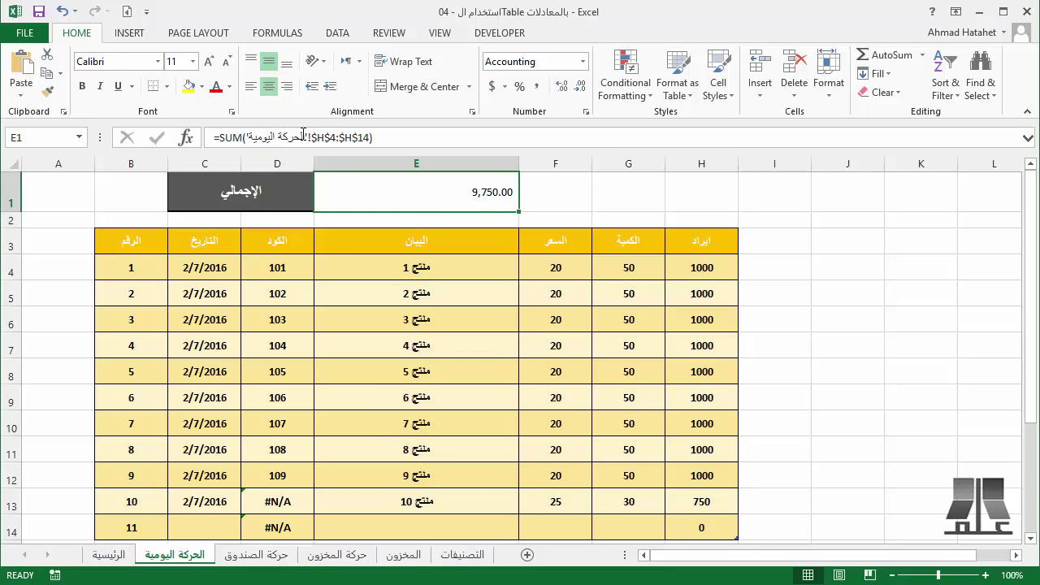
# - Replace E1's fixed SUM range with the ايراد column so it reads =SUM(Table2[ايراد])
pyautogui.click(303, 135)
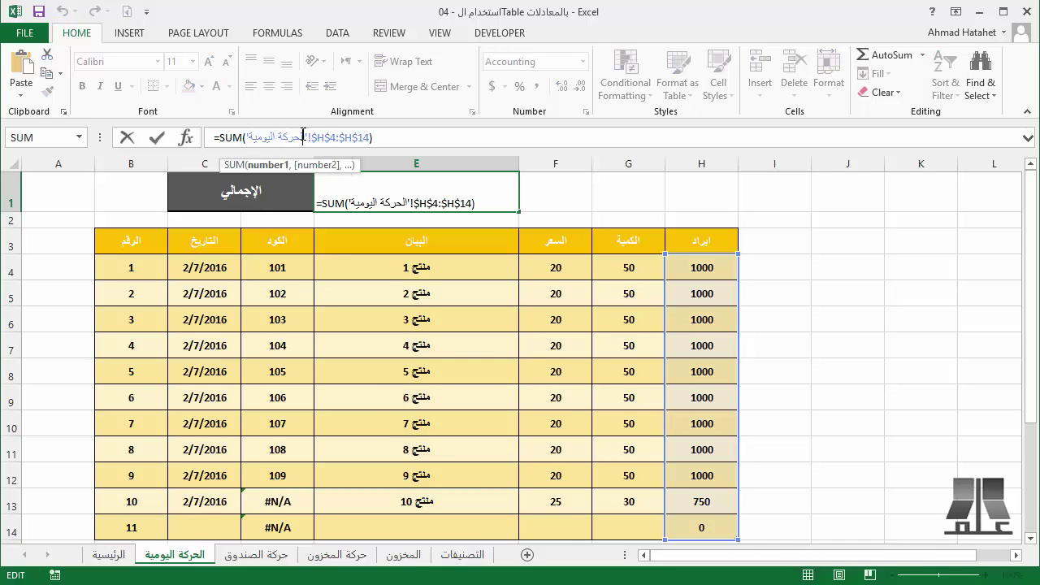
pyautogui.click(268, 165)
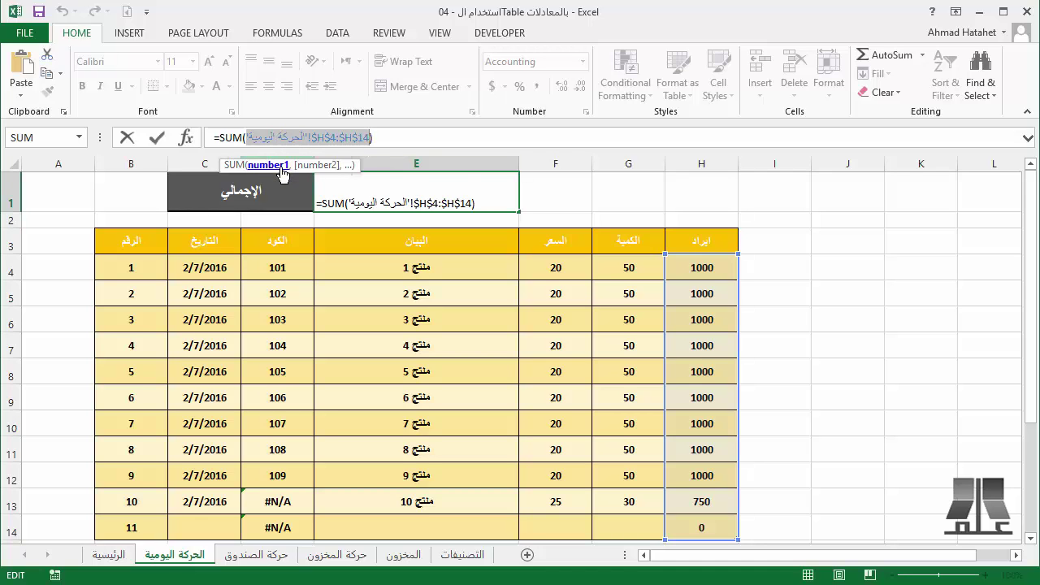
pyautogui.click(694, 229)
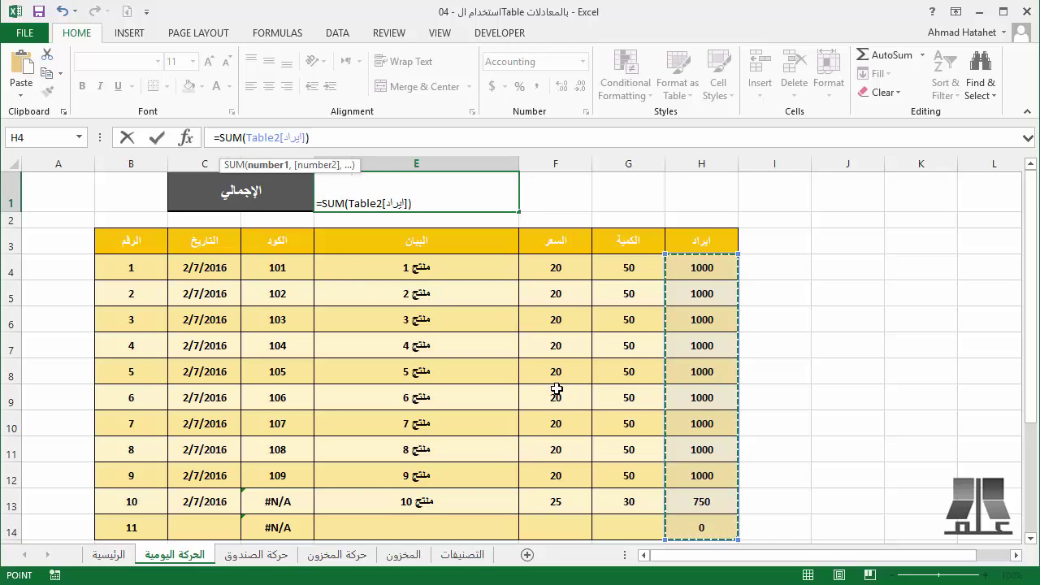
pyautogui.press('Return')
pyautogui.click(426, 182)
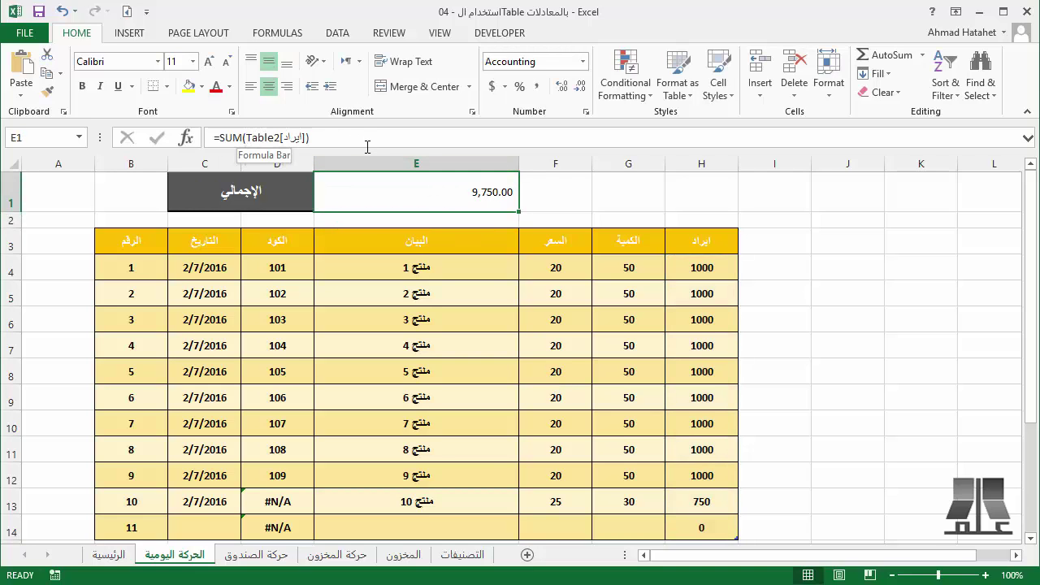
# - Select the البيان, الكود and date column data, then the first code cell D4
pyautogui.click(421, 230)
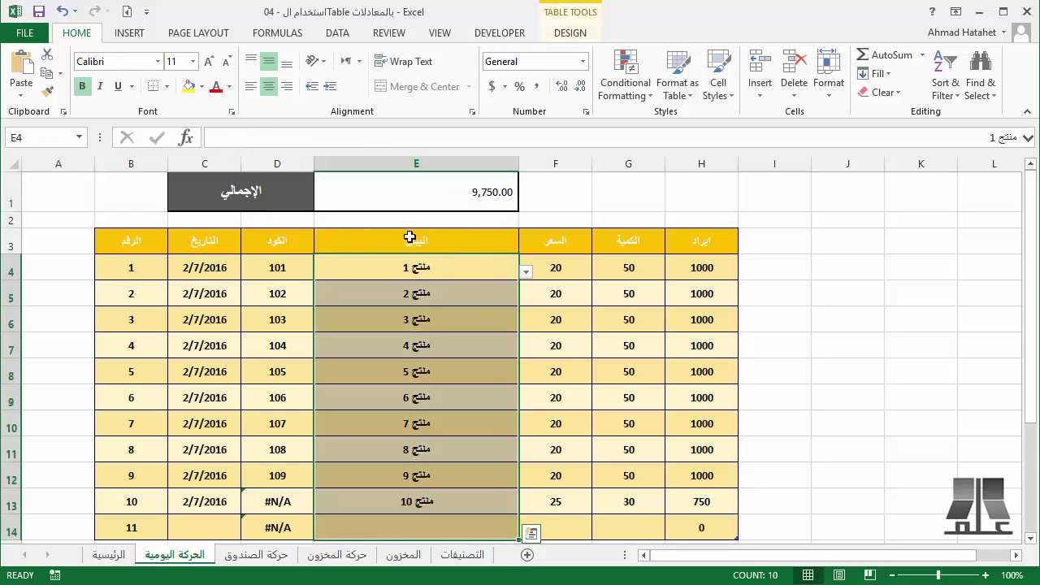
pyautogui.click(279, 232)
pyautogui.click(216, 232)
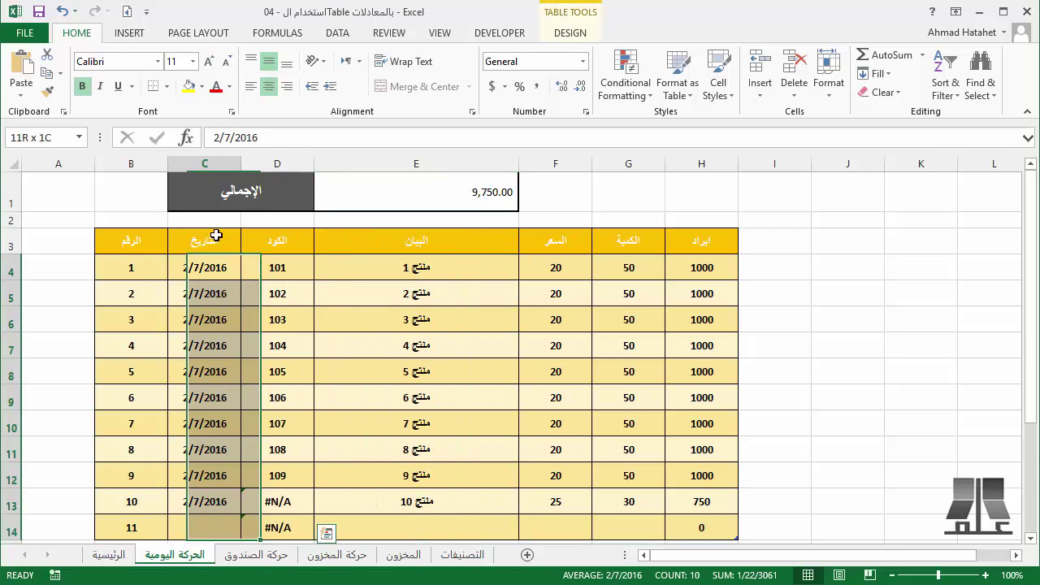
pyautogui.click(405, 265)
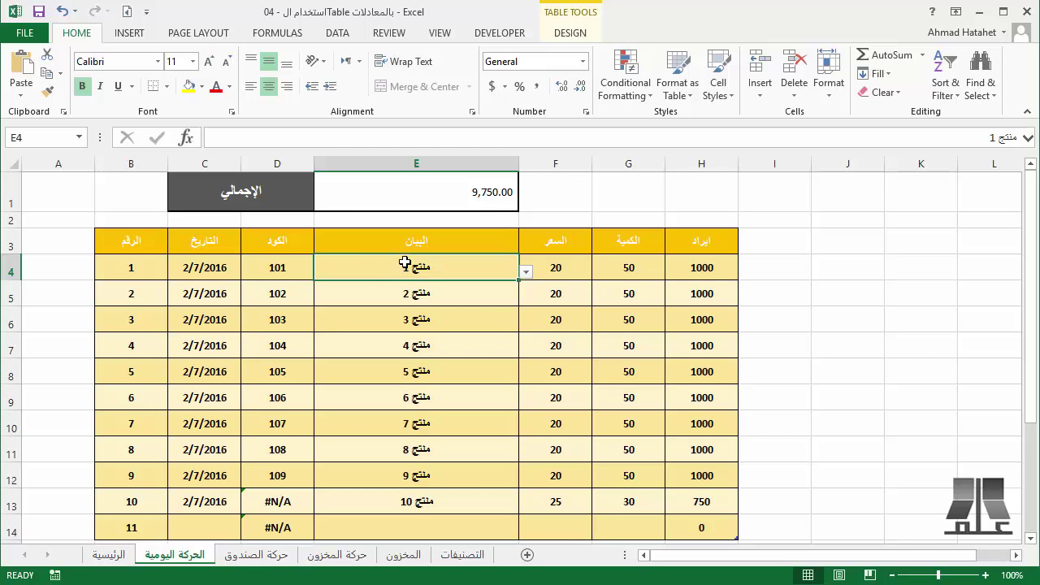
pyautogui.click(295, 273)
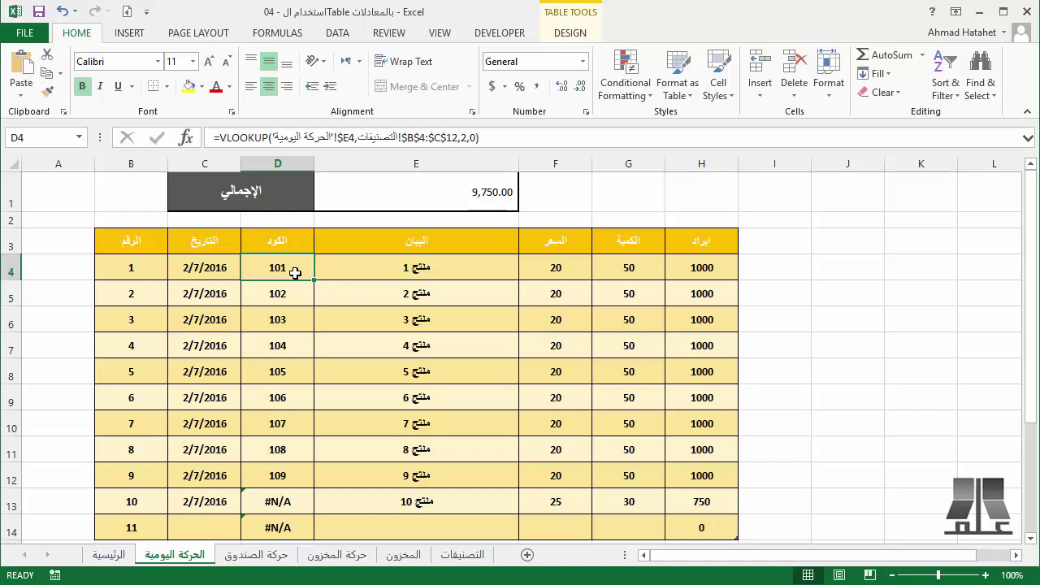
pyautogui.click(304, 133)
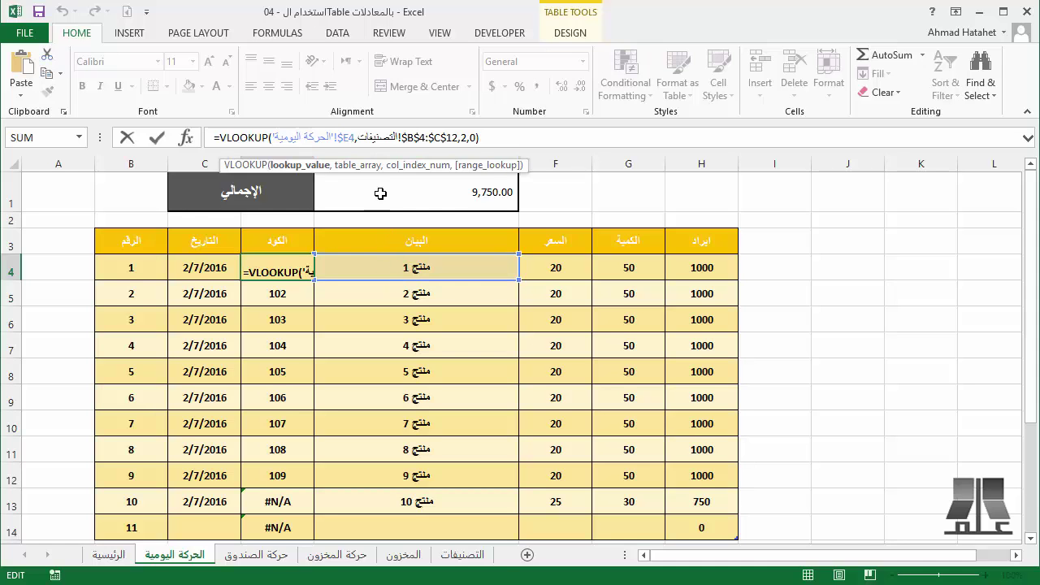
pyautogui.click(389, 137)
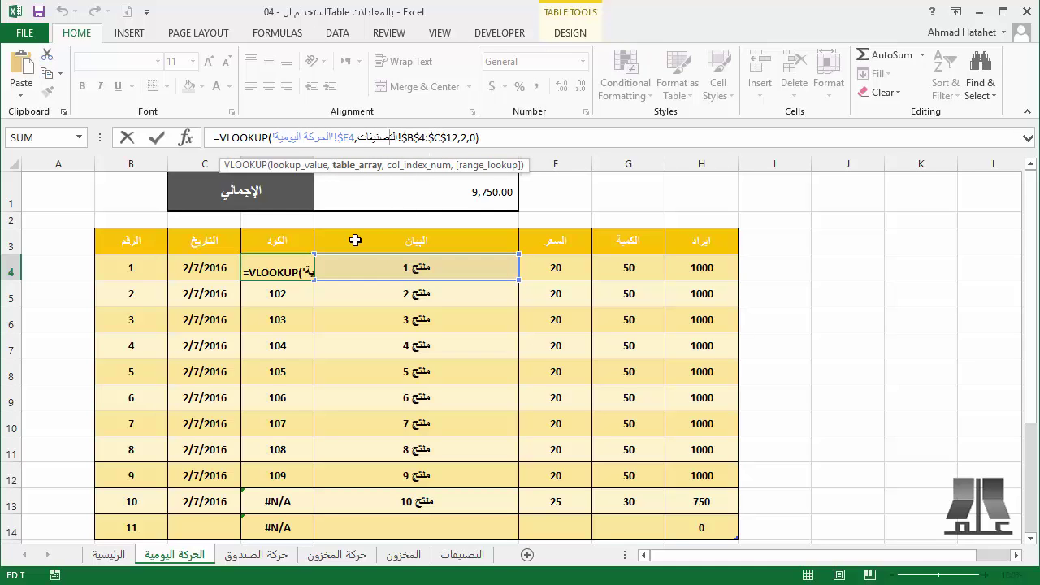
pyautogui.click(288, 166)
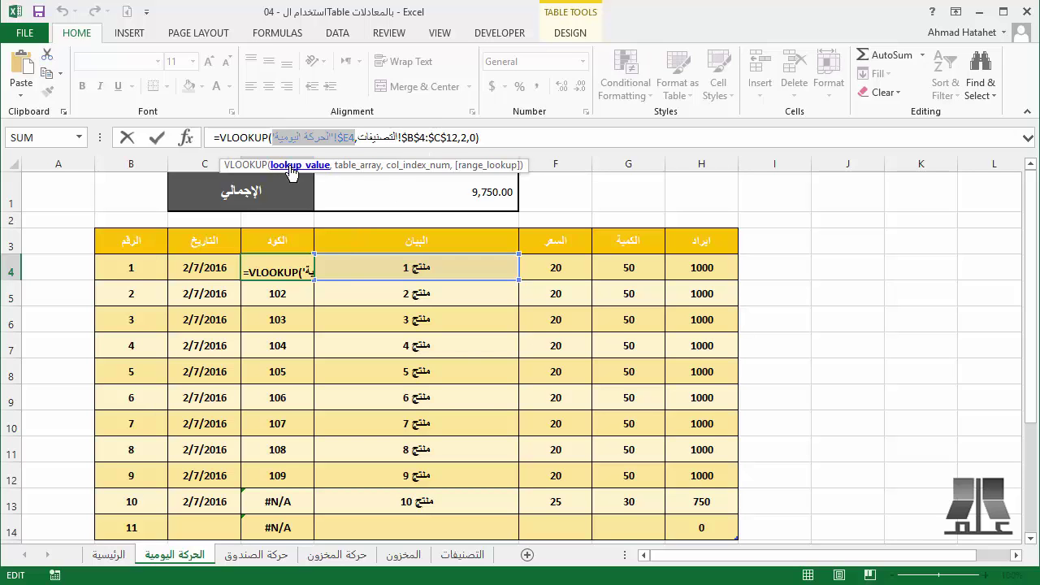
pyautogui.click(353, 265)
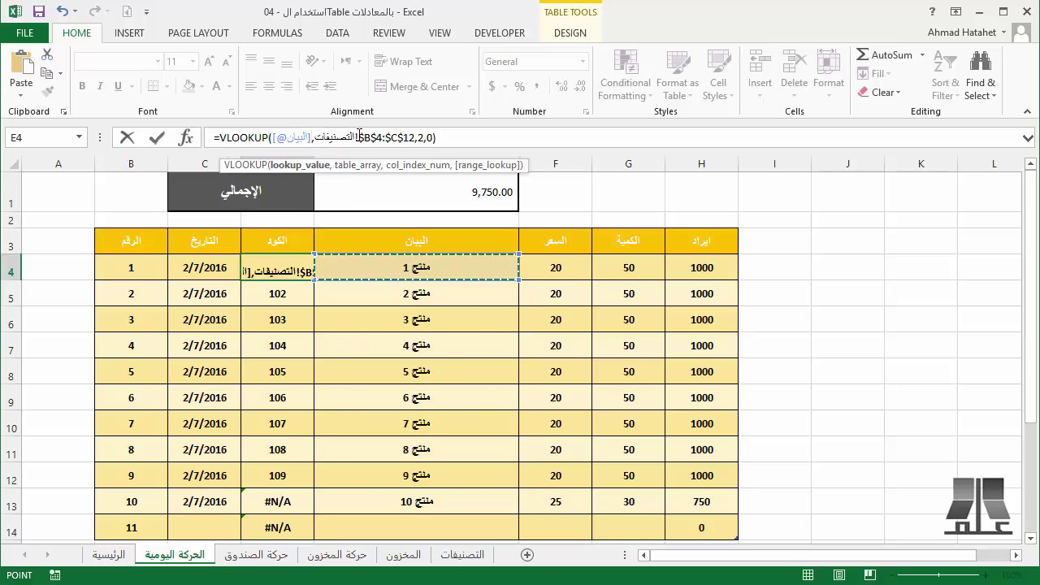
pyautogui.press('F2')
pyautogui.click(354, 169)
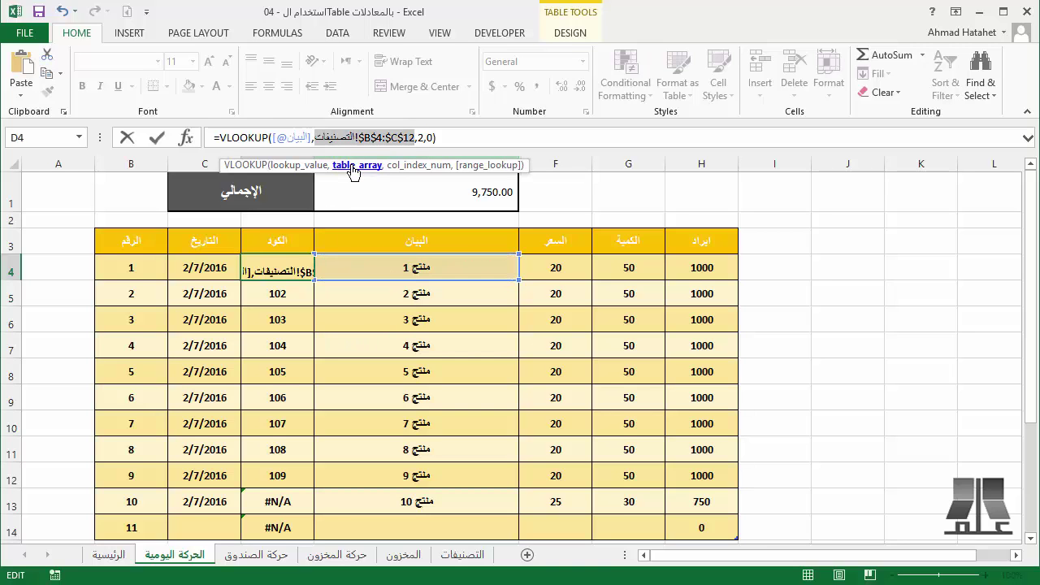
pyautogui.click(472, 138)
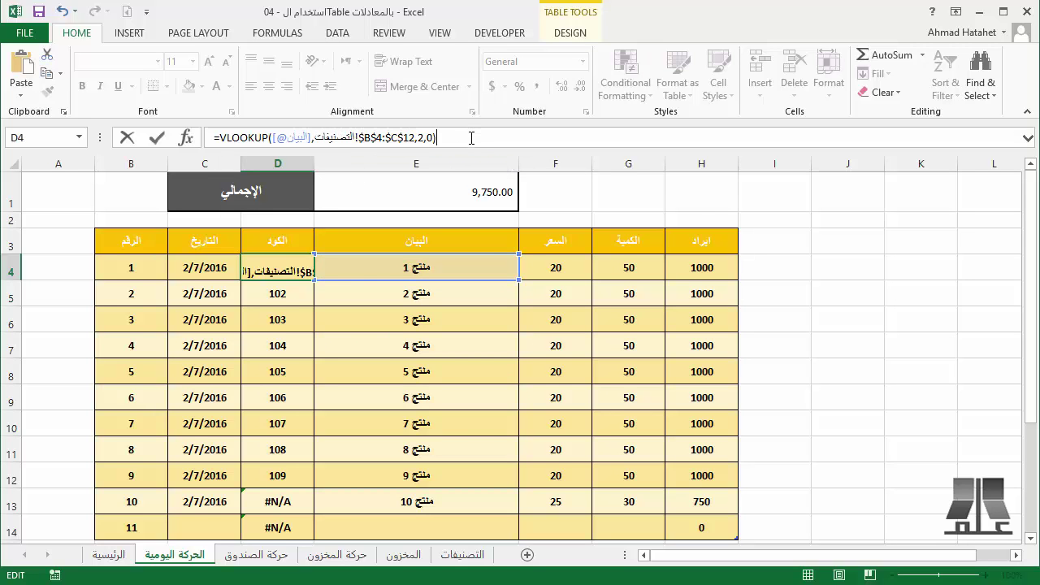
pyautogui.press('Return')
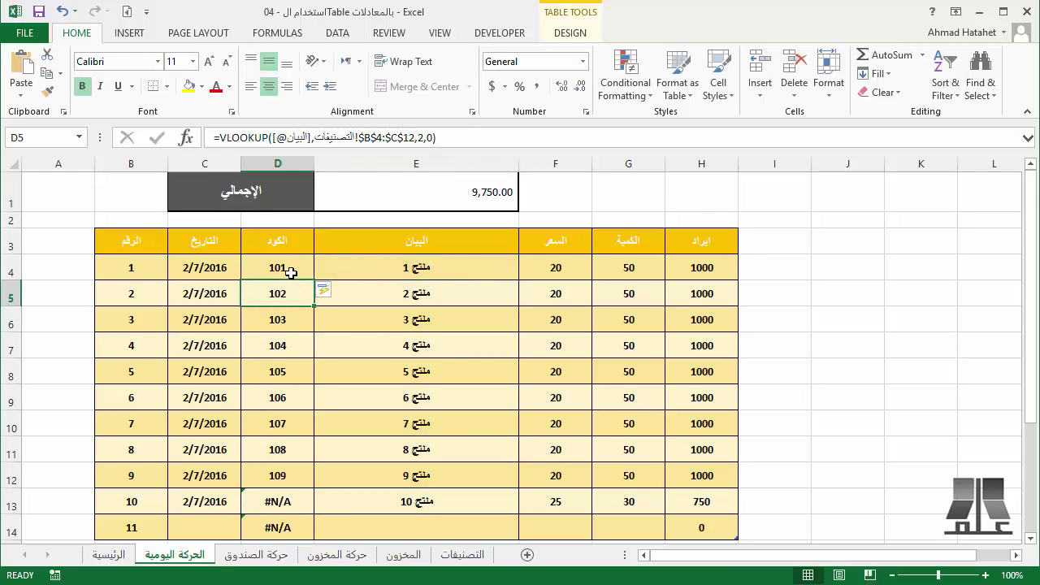
# - On the التصنيفات sheet, extend the product names with منتج 10 in B13
pyautogui.click(291, 271)
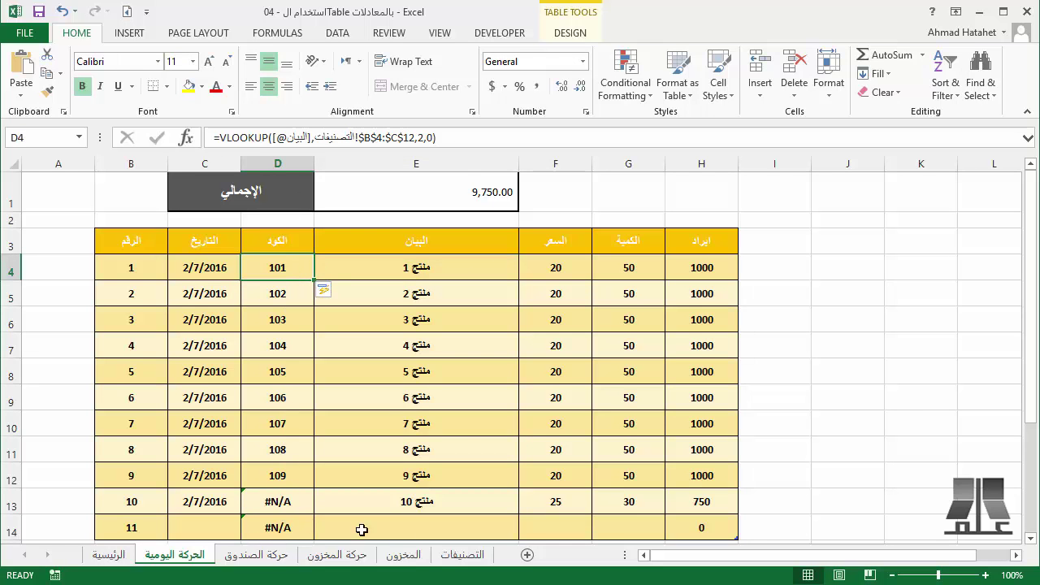
pyautogui.click(451, 553)
pyautogui.click(144, 258)
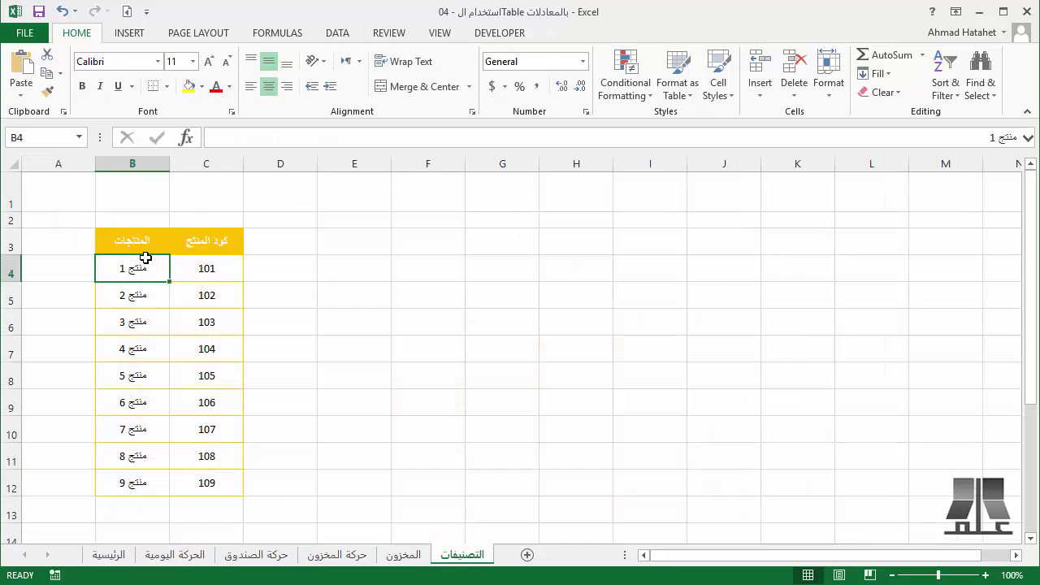
pyautogui.click(149, 509)
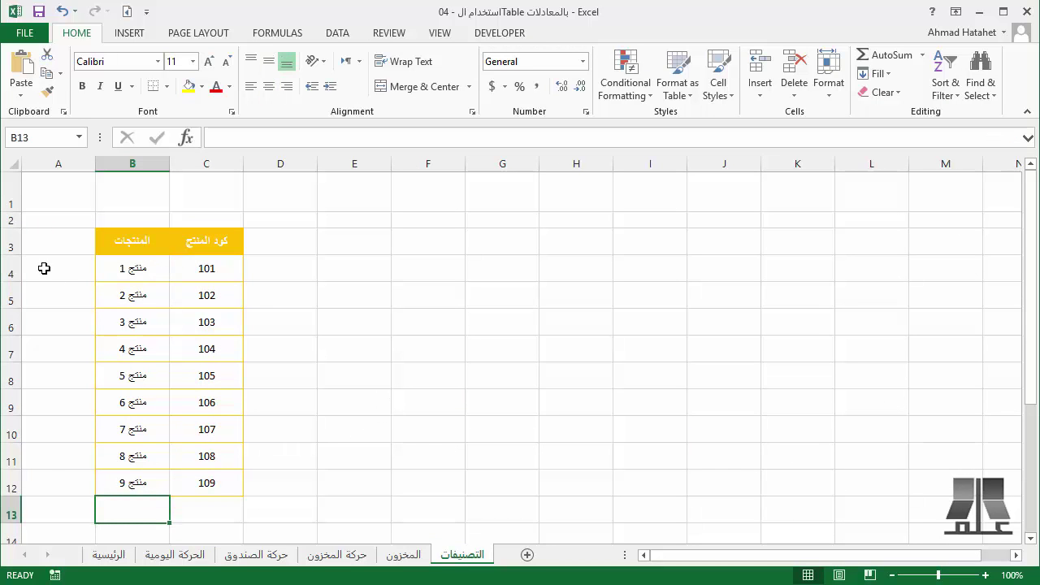
pyautogui.click(146, 483)
pyautogui.moveTo(169, 495); pyautogui.dragTo(198, 510)
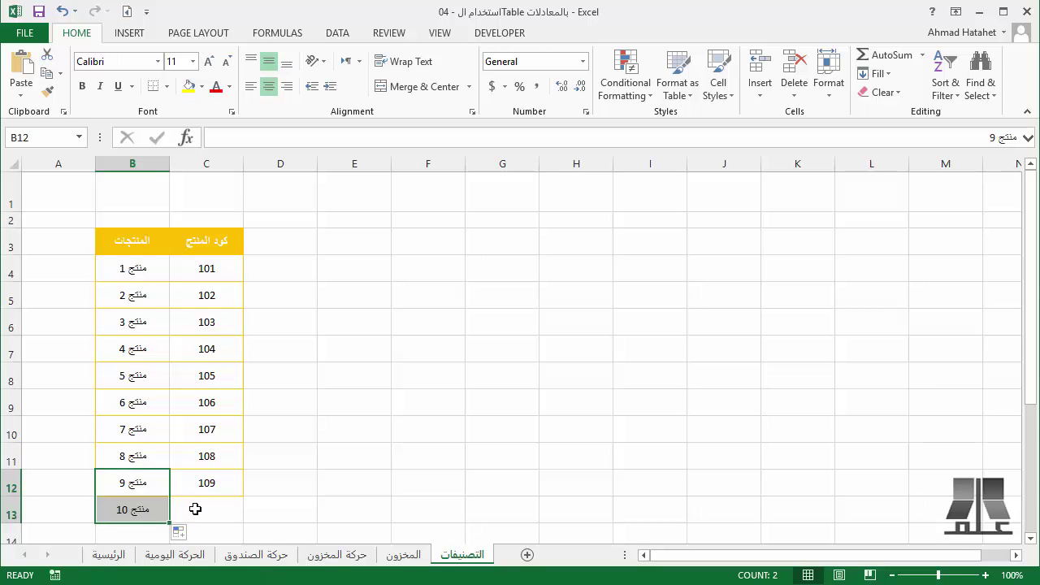
# - Enter code 110 beside منتج 10 with the 109 cell's formatting, then start a table with Ctrl+T
pyautogui.click(205, 510)
pyautogui.write('110')
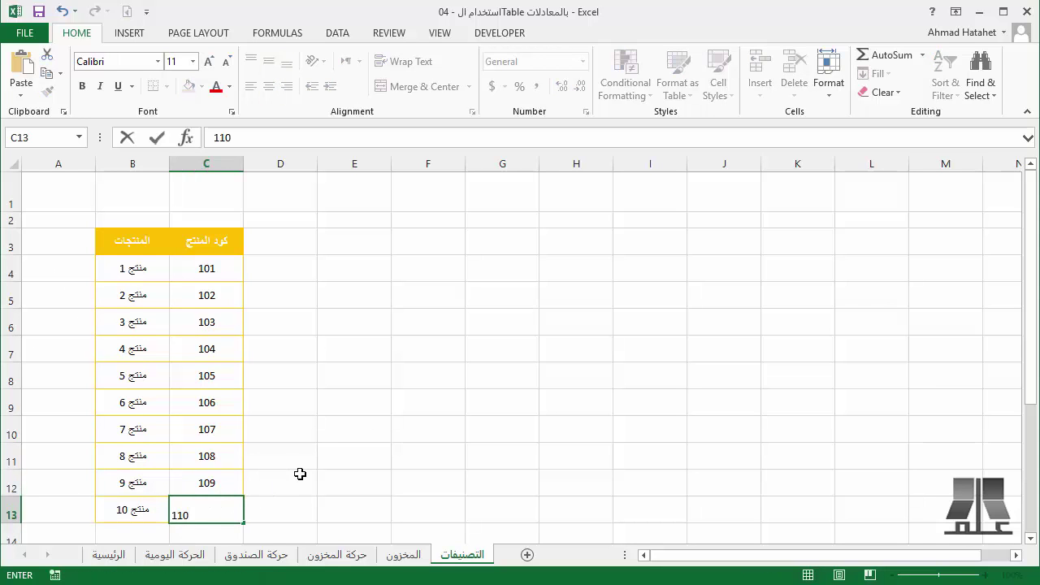
pyautogui.hotkey('ctrl', 'Return')
pyautogui.press('Up')
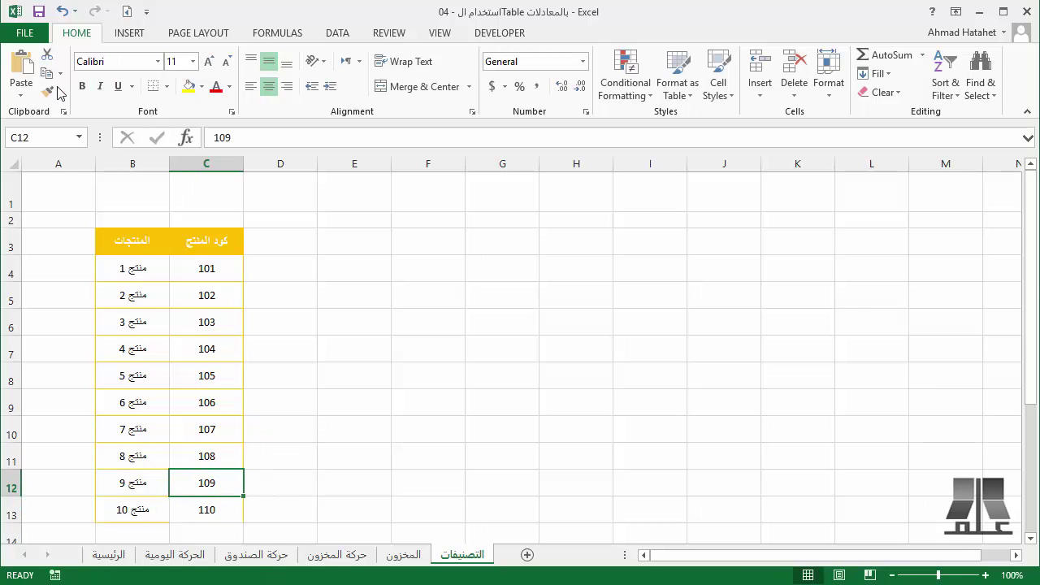
pyautogui.click(49, 91)
pyautogui.click(213, 510)
pyautogui.click(348, 431)
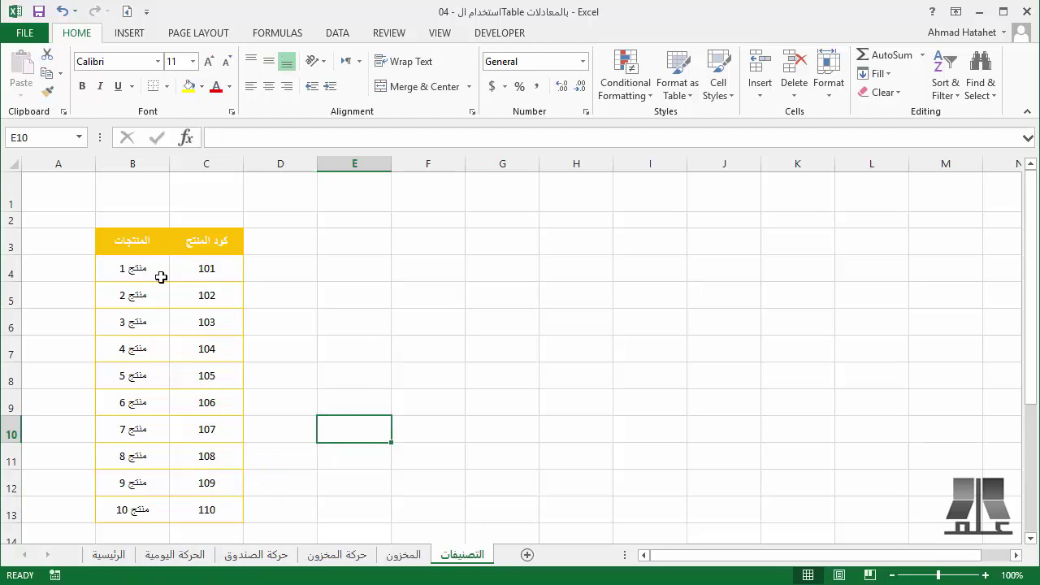
pyautogui.click(161, 310)
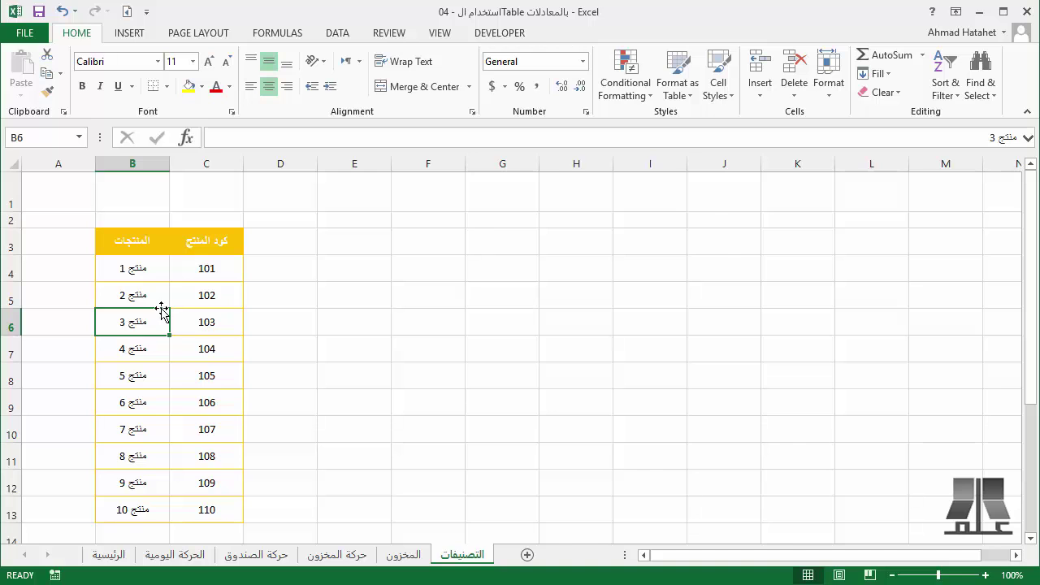
pyautogui.hotkey('ctrl', 't')
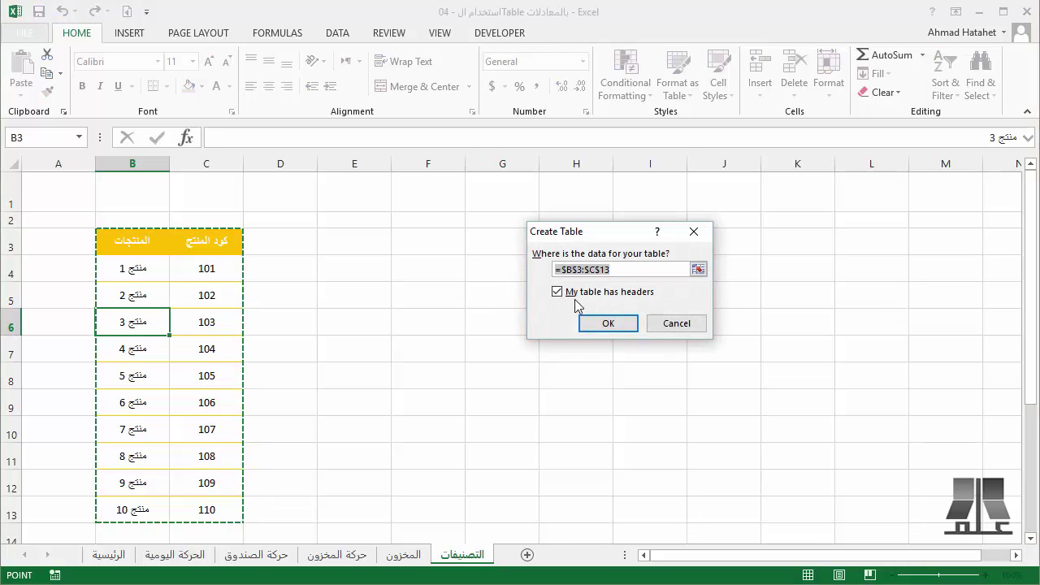
# - Create Table1 from the product list and make D4's VLOOKUP search Table1, giving منتج 10 code 110
pyautogui.click(609, 323)
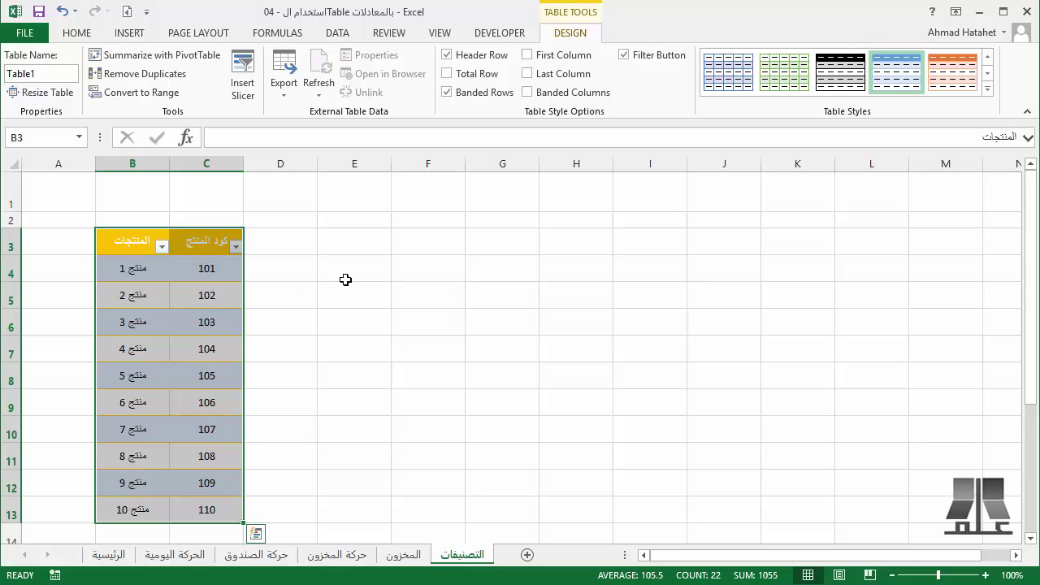
pyautogui.click(174, 554)
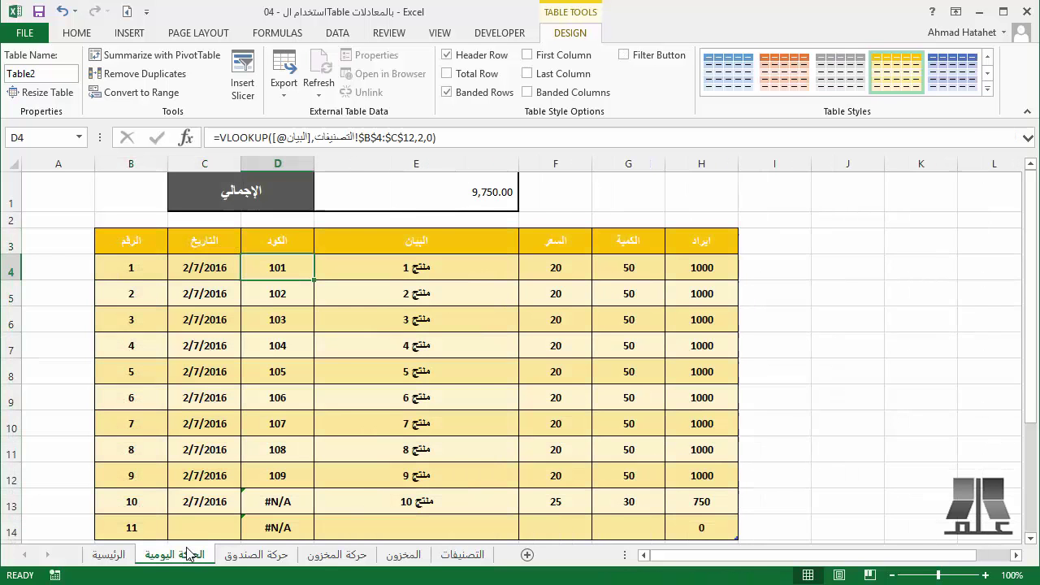
pyautogui.click(343, 143)
pyautogui.click(354, 173)
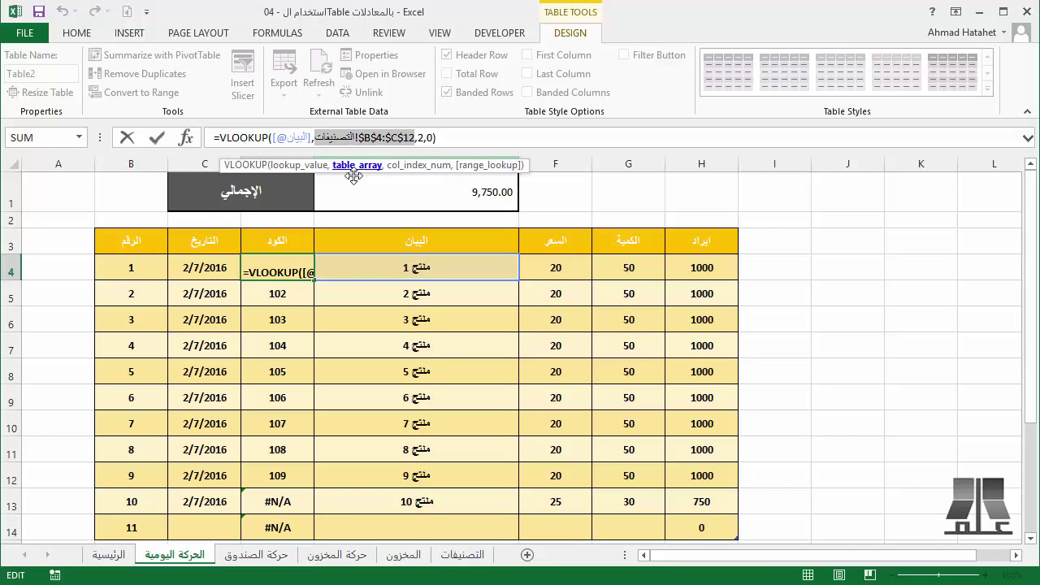
pyautogui.click(461, 554)
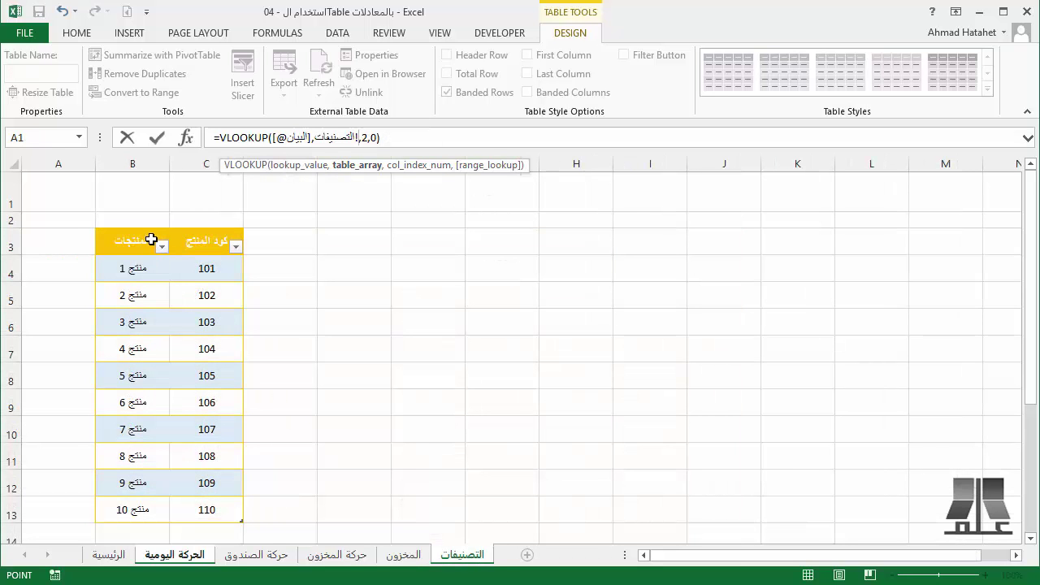
pyautogui.moveTo(148, 225); pyautogui.dragTo(201, 227)
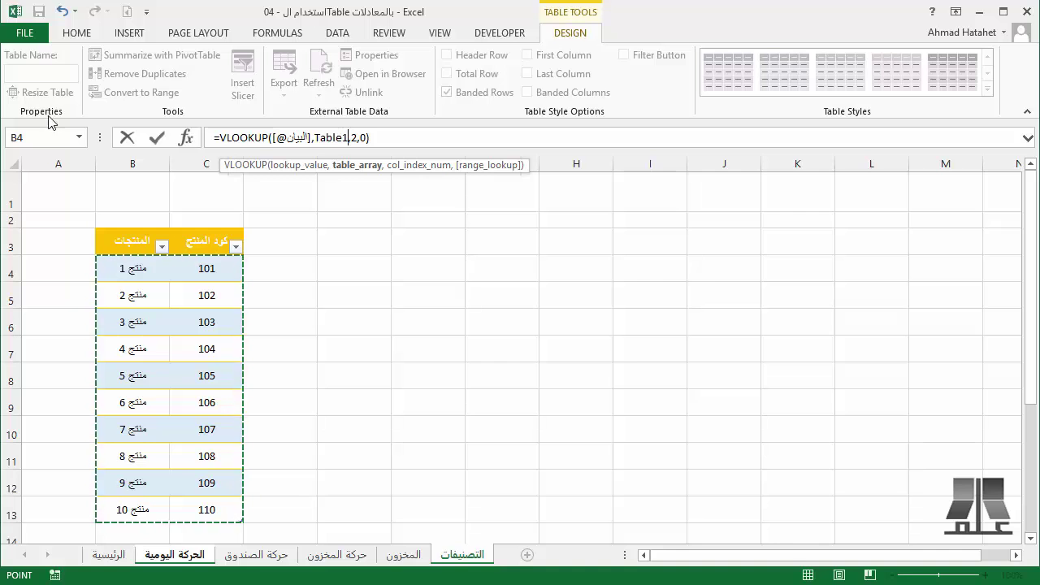
pyautogui.press('Return')
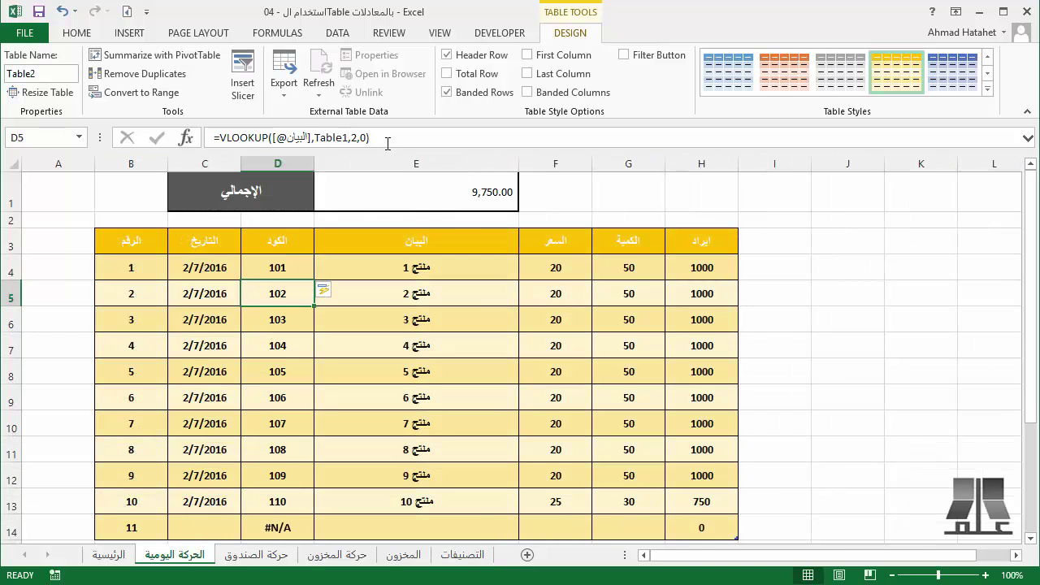
pyautogui.click(273, 272)
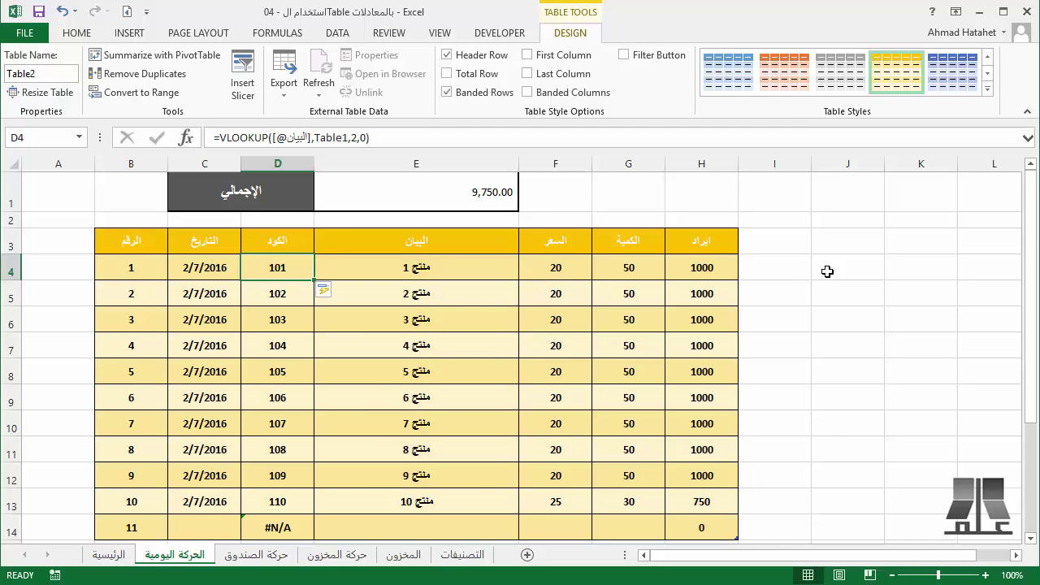
pyautogui.moveTo(827, 271); pyautogui.dragTo(832, 441)
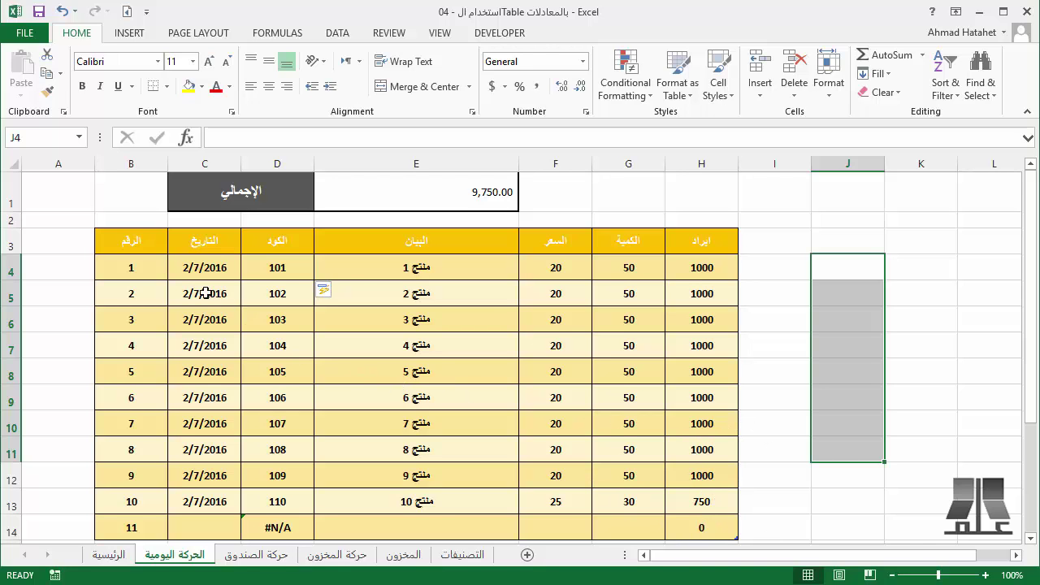
pyautogui.click(50, 191)
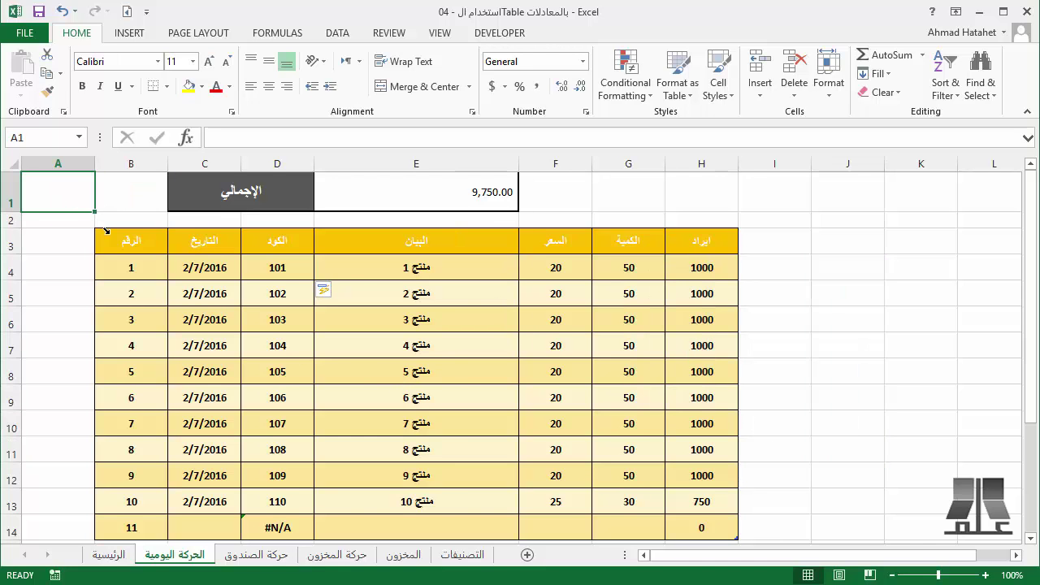